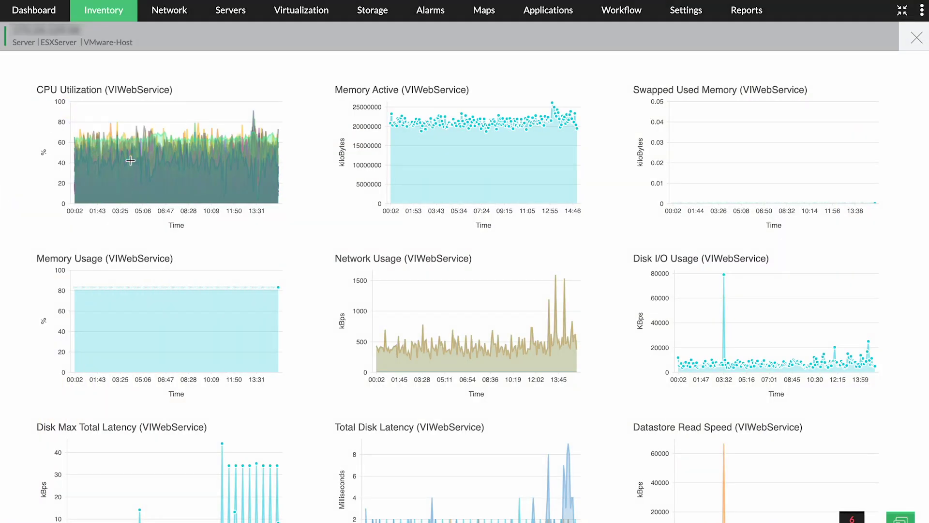
# View the ESX host's detailed CPU utilization graph, then return to all charts
pyautogui.click(132, 160)
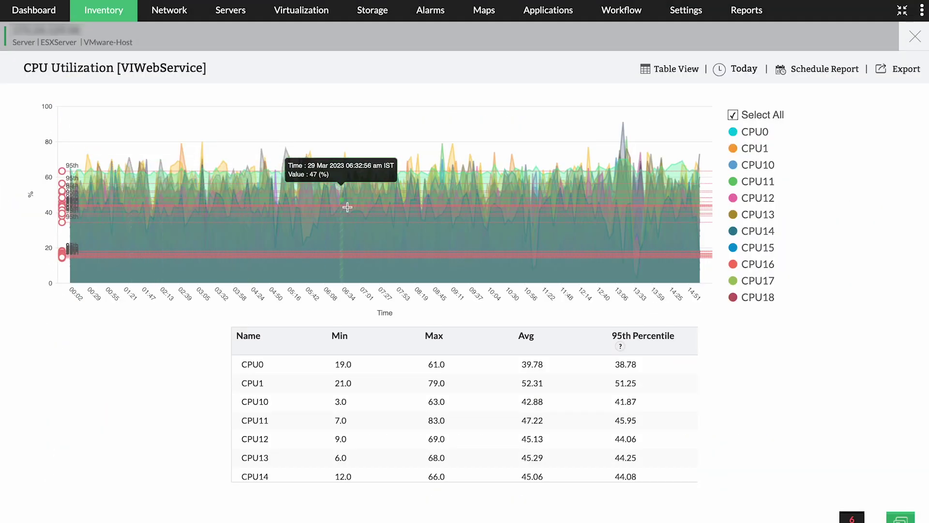
pyautogui.press('Escape')
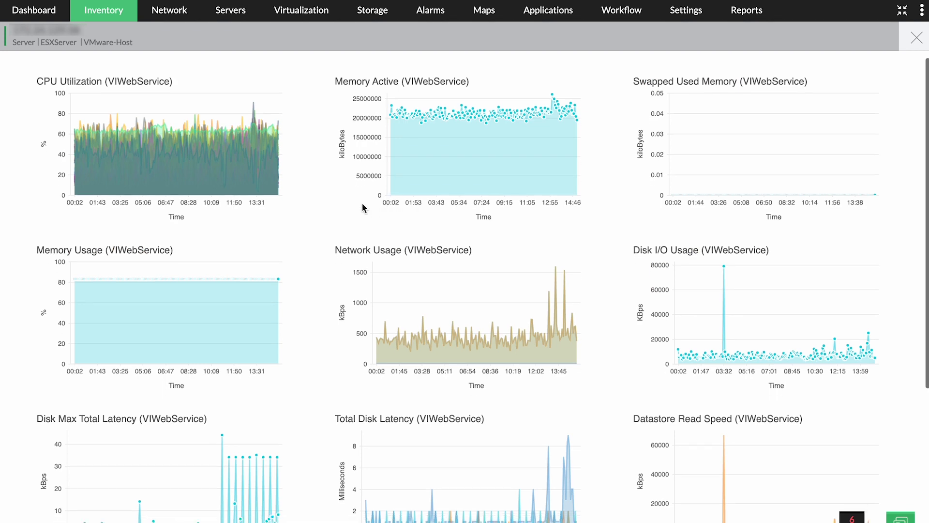
pyautogui.scroll(-5, 363, 208)
pyautogui.scroll(-1, 362, 206)
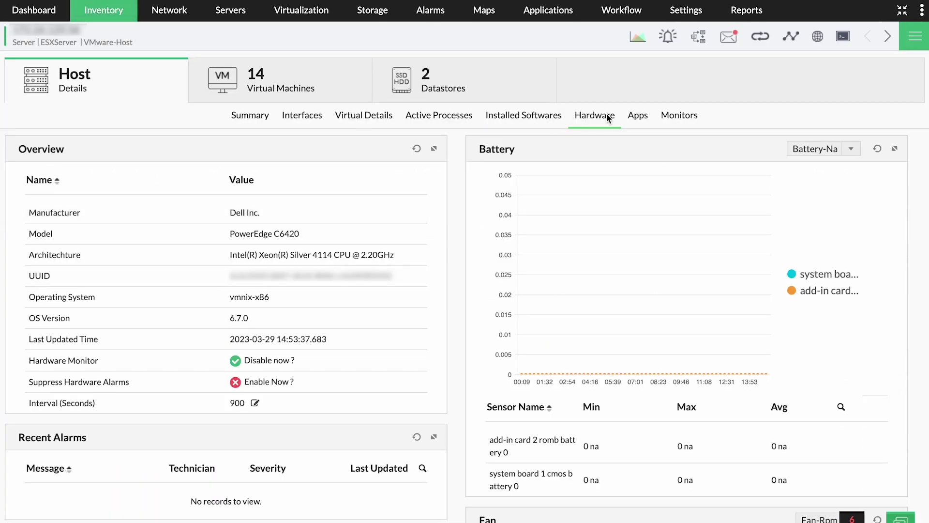
pyautogui.scroll(-1, 534, 270)
pyautogui.scroll(-4, 536, 270)
pyautogui.scroll(-3, 534, 271)
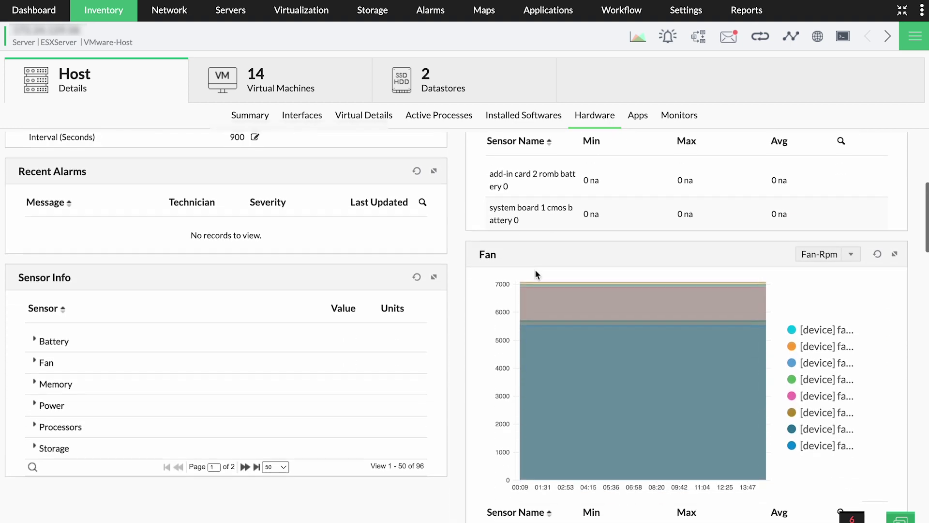
pyautogui.scroll(-2, 534, 270)
pyautogui.scroll(-2, 536, 269)
pyautogui.scroll(-3, 536, 269)
pyautogui.scroll(-3, 535, 270)
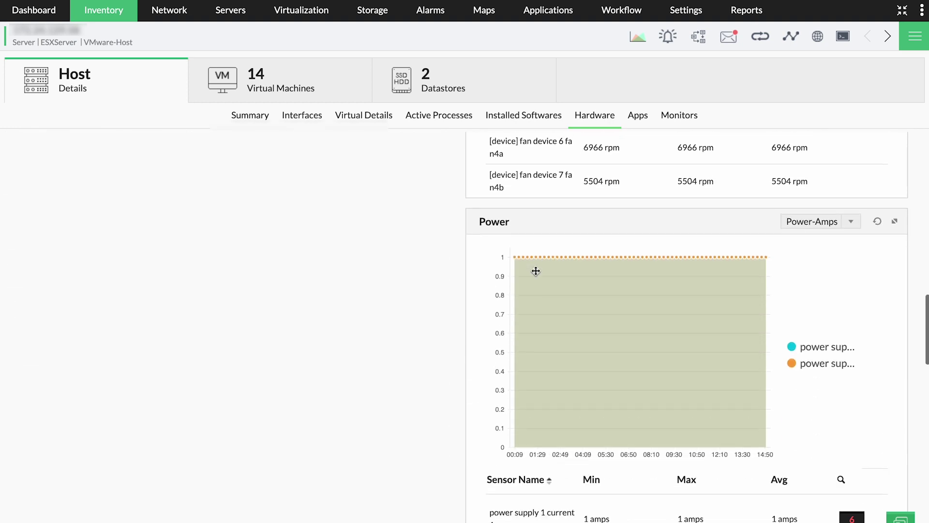
pyautogui.scroll(-3, 536, 269)
pyautogui.scroll(-2, 535, 269)
pyautogui.scroll(-1, 535, 270)
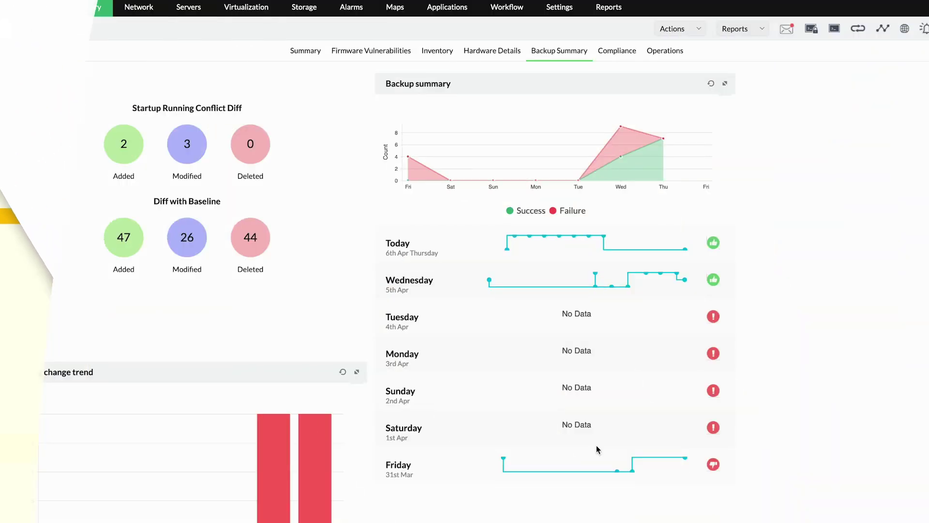
pyautogui.scroll(-2, 596, 445)
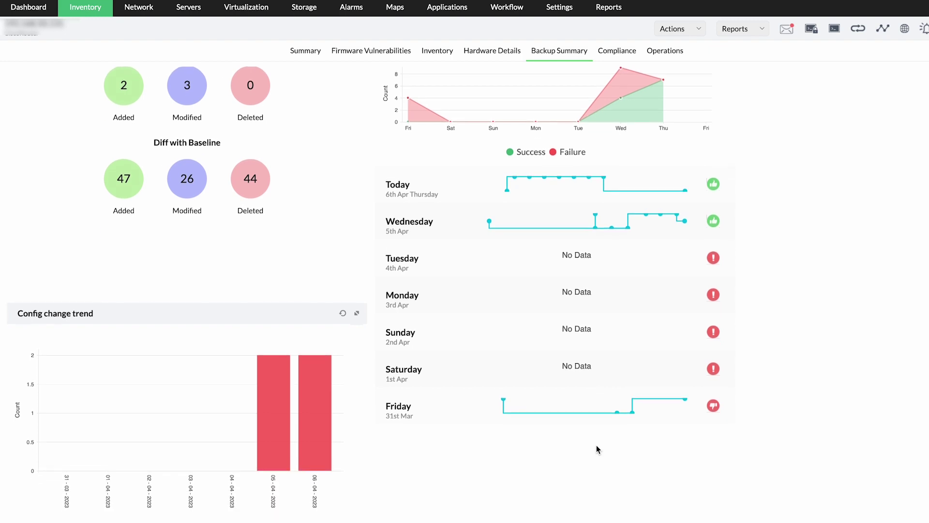
pyautogui.scroll(1, 598, 441)
pyautogui.scroll(1, 599, 441)
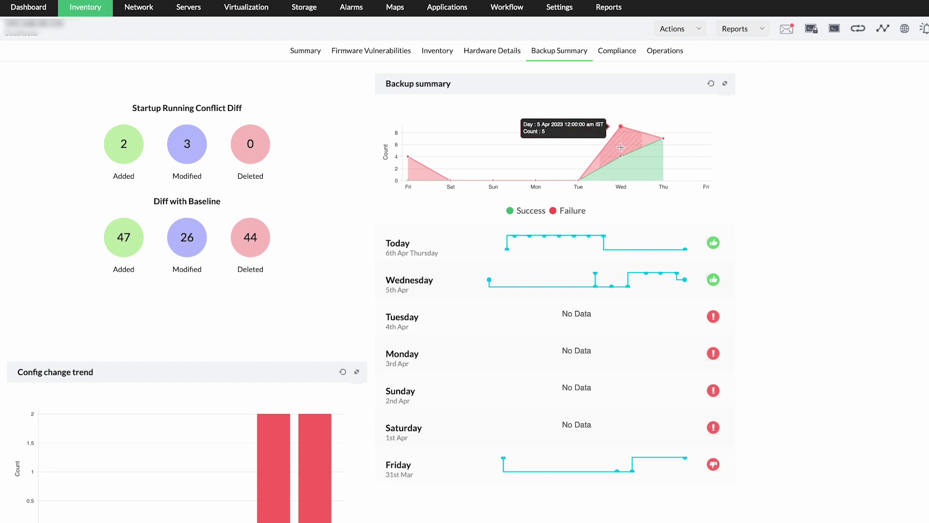
# Show the router's compliance status, the CiscoIOSPolicy violations, and the SyslogServerLogging Enabled rule summary
pyautogui.click(616, 53)
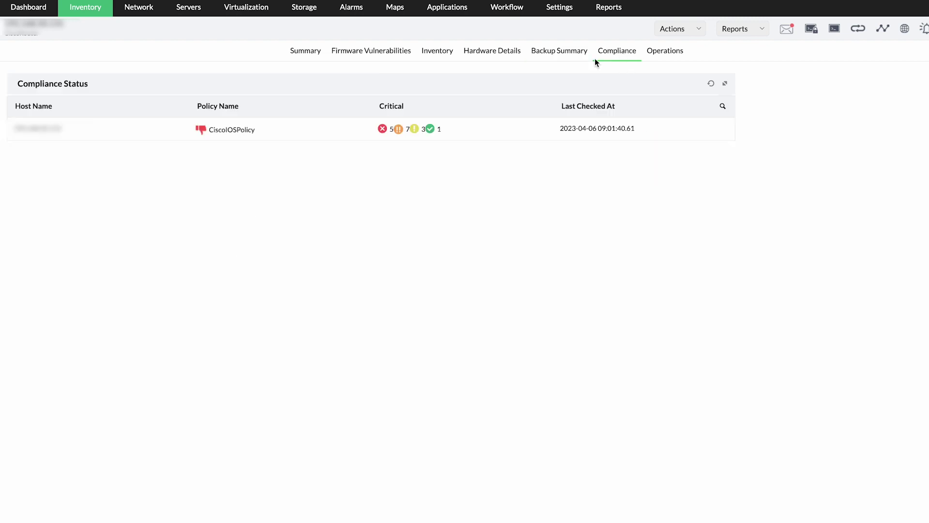
pyautogui.click(533, 131)
pyautogui.click(424, 318)
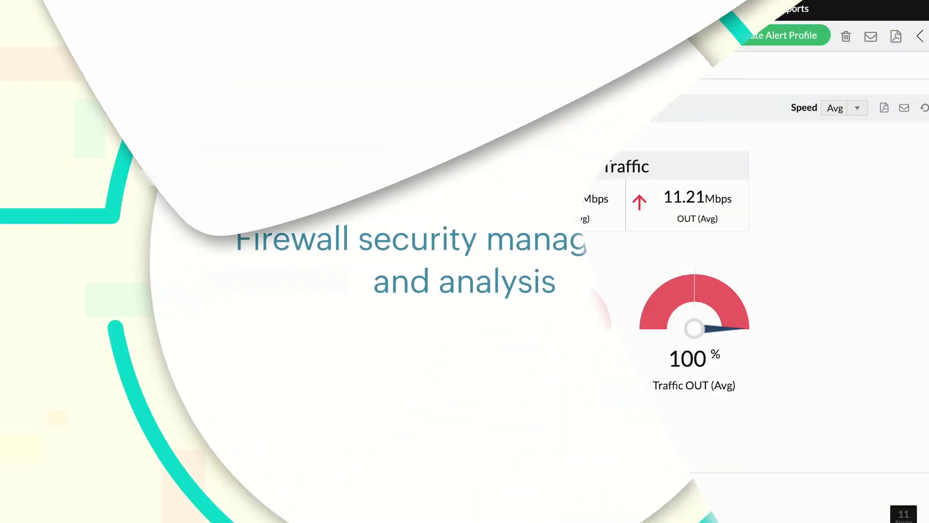
# View the FGT100D186 Sim firewall's Bandwidth, Top 10, Sites and Apps reports
pyautogui.click(405, 65)
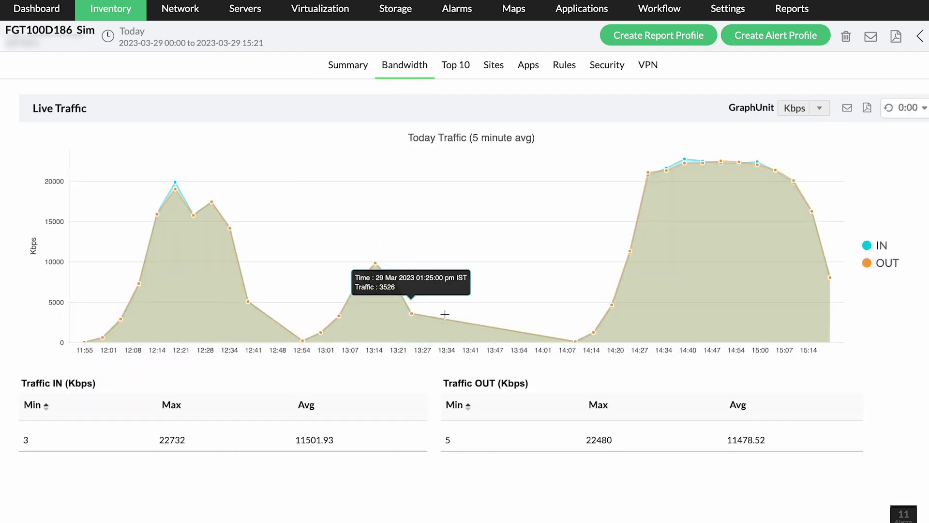
pyautogui.click(455, 66)
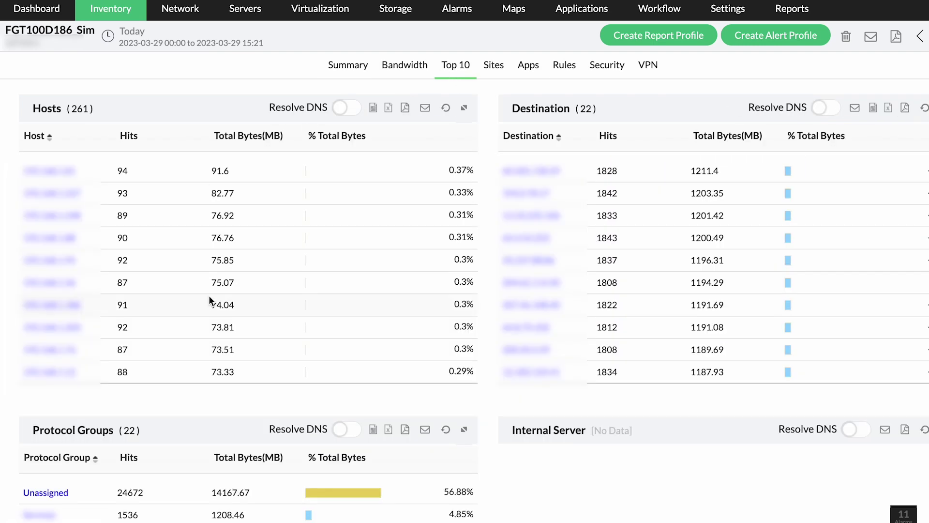
pyautogui.scroll(-2, 209, 296)
pyautogui.scroll(-3, 208, 296)
pyautogui.scroll(-3, 210, 300)
pyautogui.scroll(-2, 209, 300)
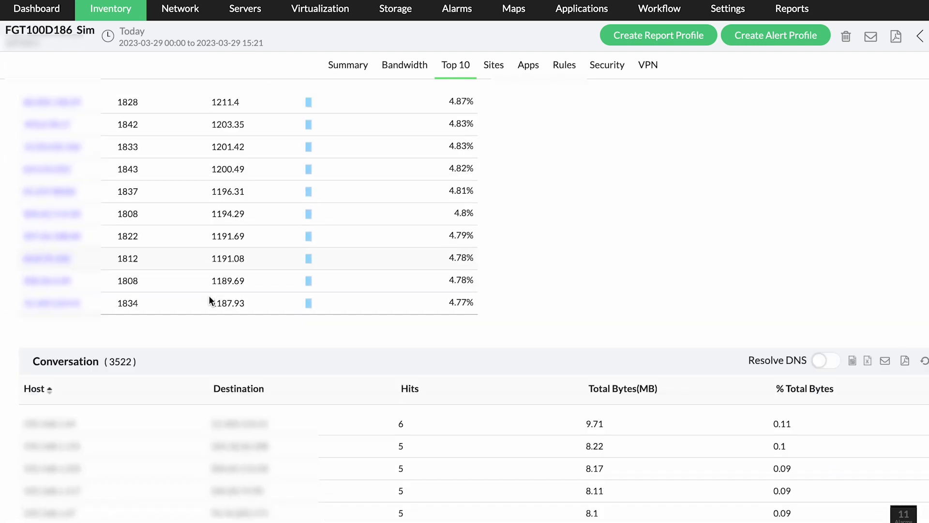
pyautogui.scroll(-2, 209, 300)
pyautogui.scroll(8, 209, 300)
pyautogui.scroll(4, 211, 298)
pyautogui.click(493, 65)
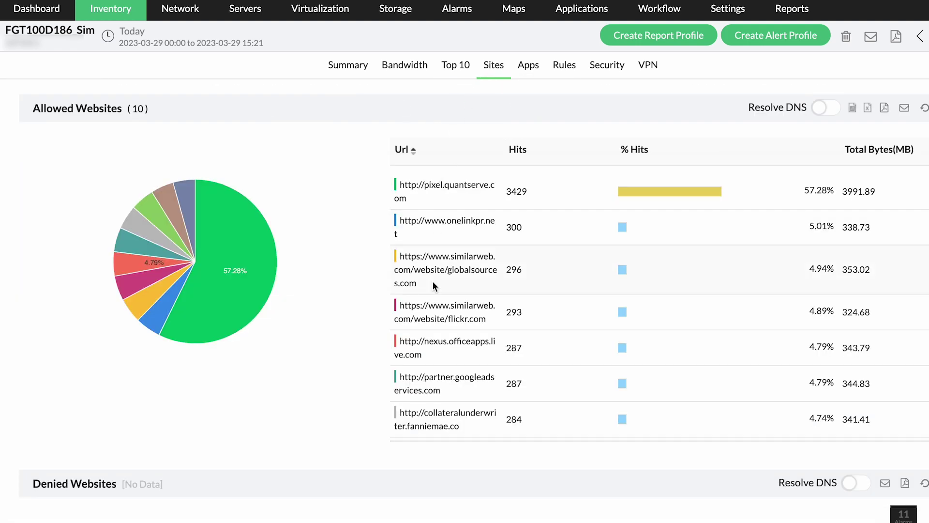
pyautogui.scroll(-2, 433, 282)
pyautogui.scroll(2, 433, 282)
pyautogui.click(534, 64)
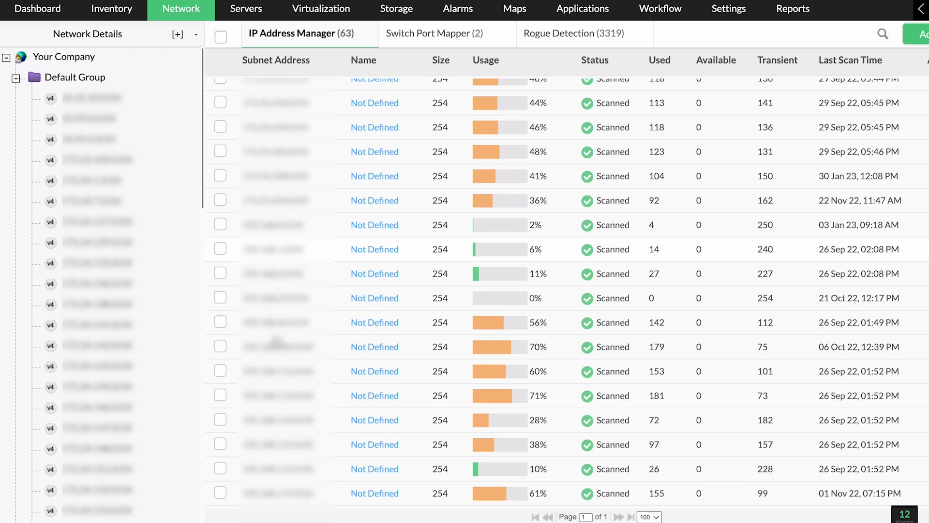
pyautogui.scroll(-3, 275, 343)
pyautogui.scroll(-2, 274, 343)
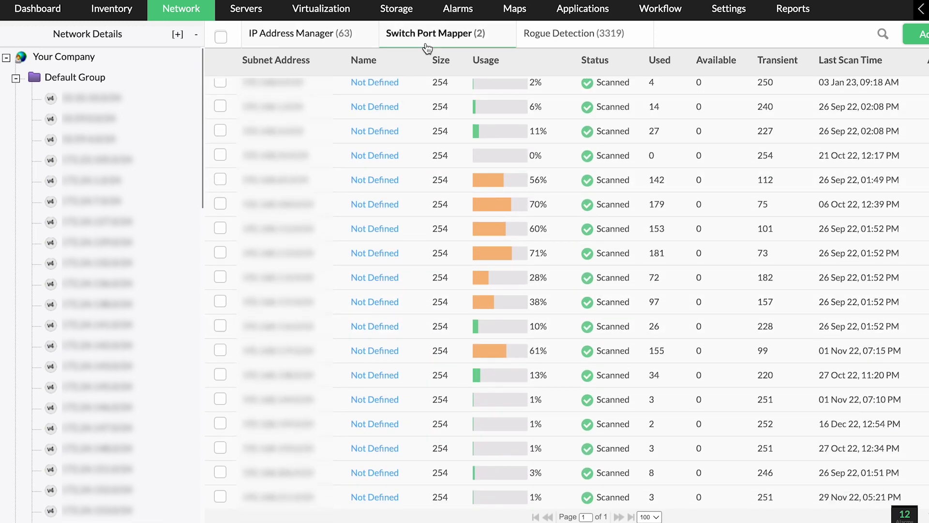
# Open the second Default Group switch's port view to see its active ports
pyautogui.click(288, 125)
pyautogui.scroll(-2, 349, 228)
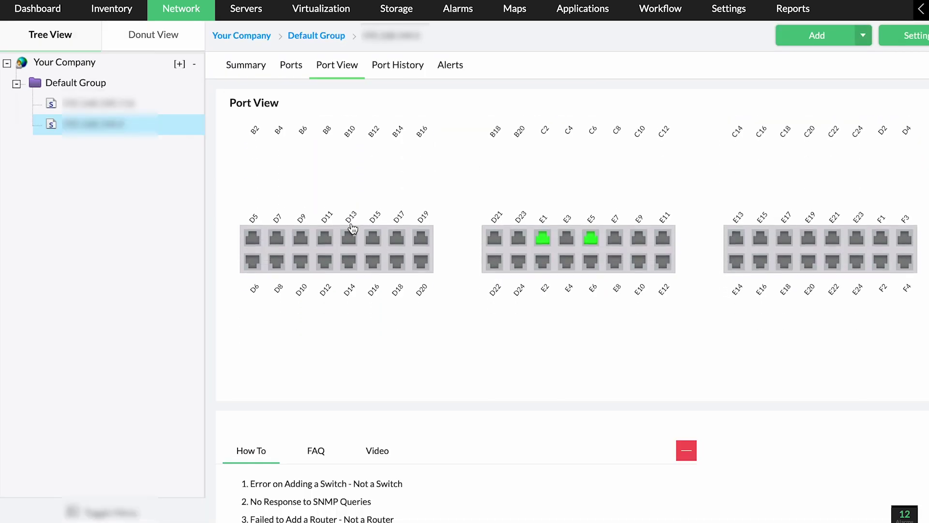
pyautogui.scroll(-2, 349, 229)
pyautogui.scroll(-2, 351, 227)
pyautogui.scroll(-2, 351, 228)
pyautogui.scroll(-2, 273, 229)
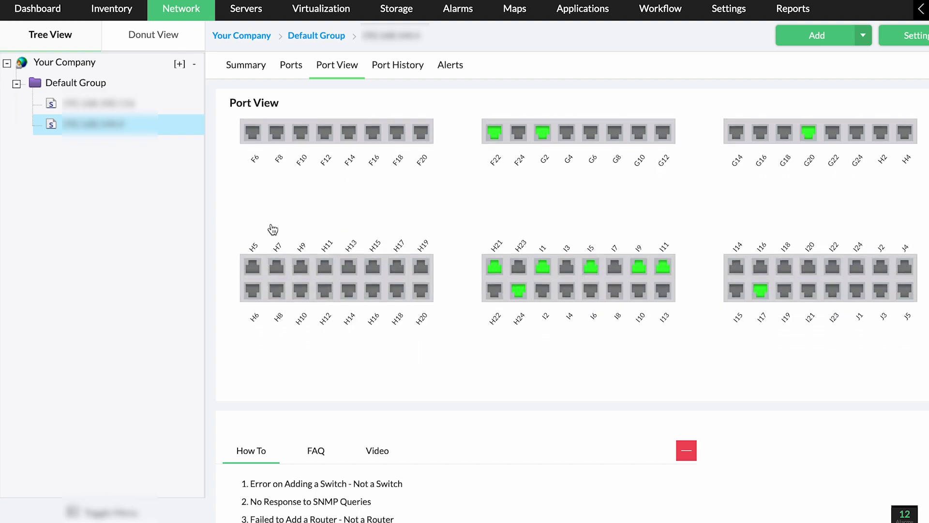